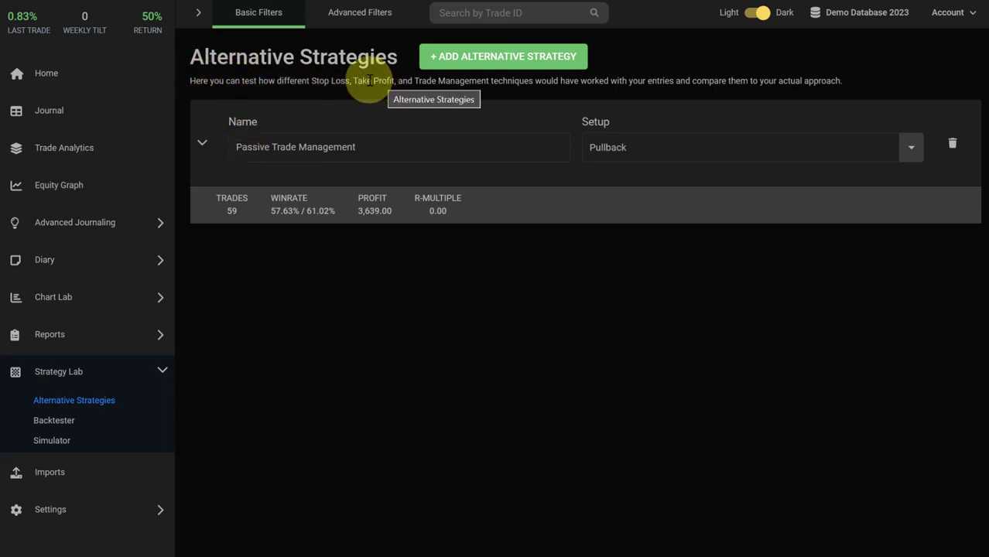
{"action": "scroll", "coordinate": [134, 250], "scroll_direction": "up", "scroll_amount": 2}
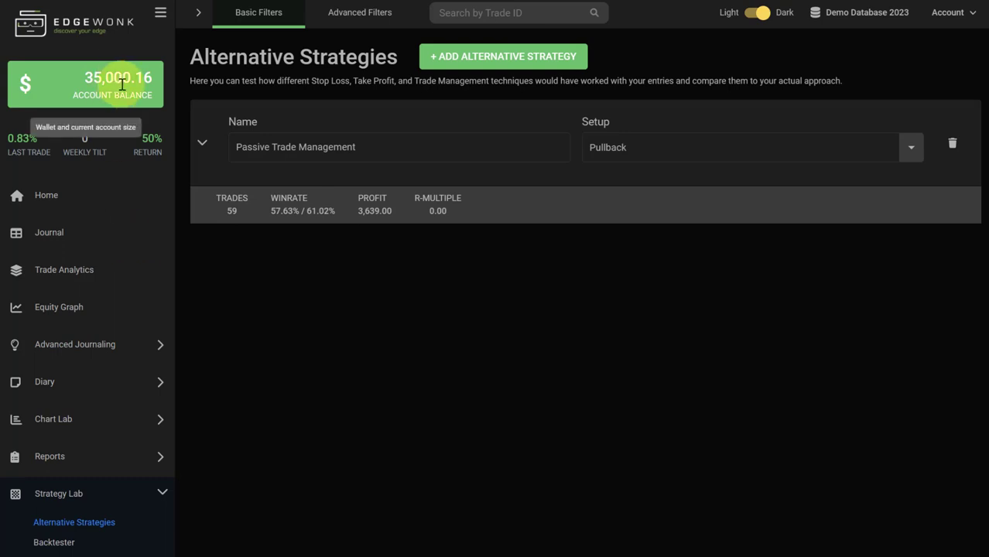
{"action": "scroll", "coordinate": [102, 193], "scroll_direction": "down", "scroll_amount": 2}
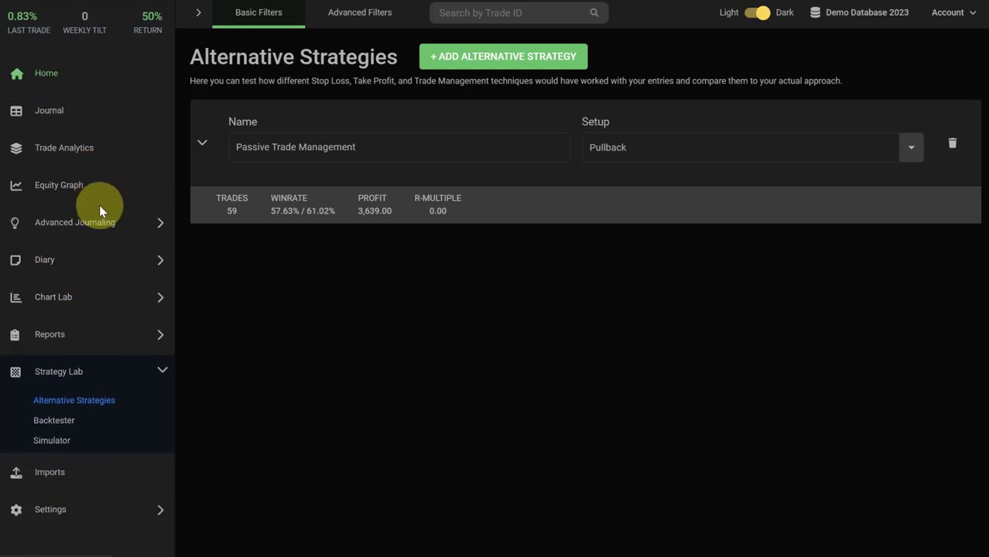
{"action": "left_click", "coordinate": [88, 397]}
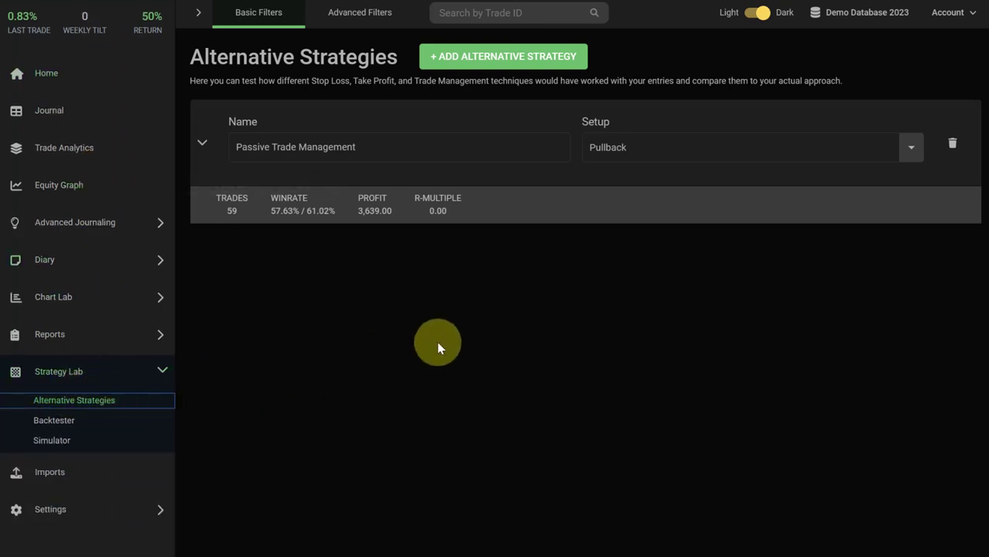
{"action": "left_click", "coordinate": [371, 302]}
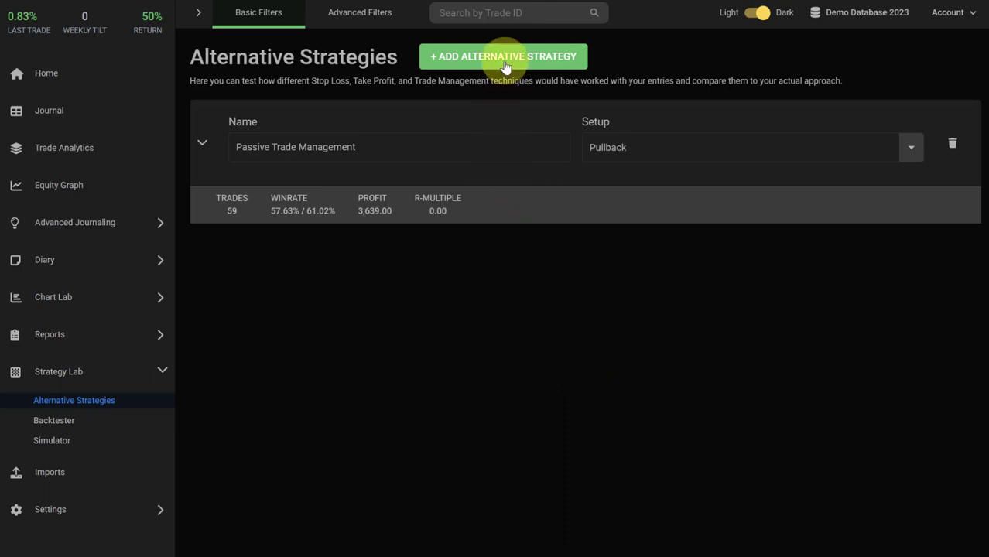
- Add a new alternative strategy and assign the Pinbar setup to it
{"action": "left_click", "coordinate": [476, 62]}
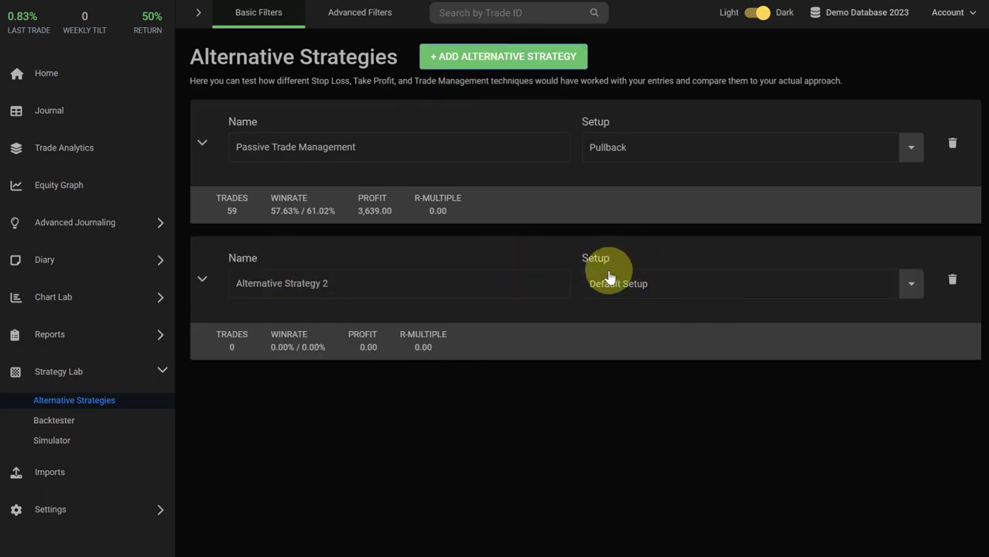
{"action": "left_click", "coordinate": [684, 294]}
{"action": "scroll", "coordinate": [684, 292], "scroll_direction": "down", "scroll_amount": 2}
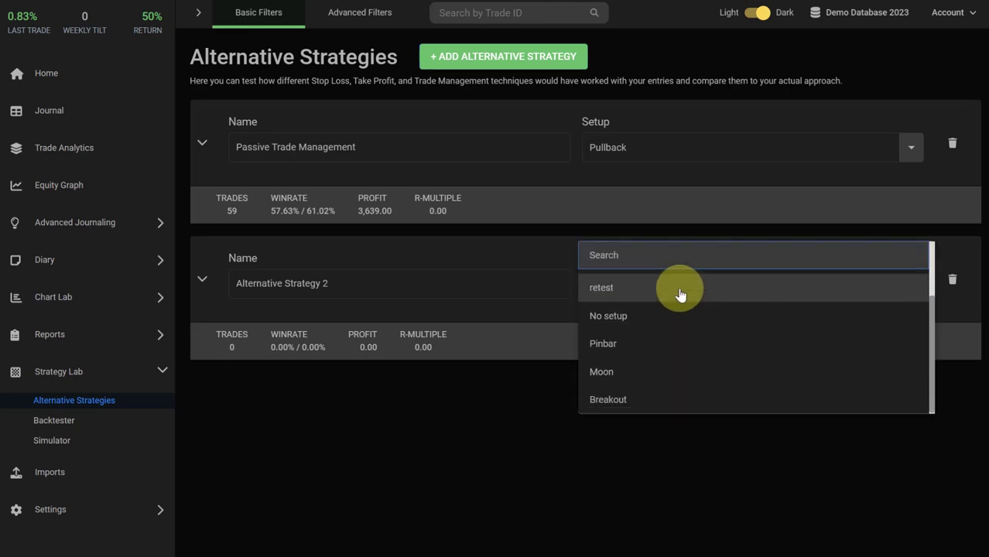
{"action": "left_click", "coordinate": [681, 348]}
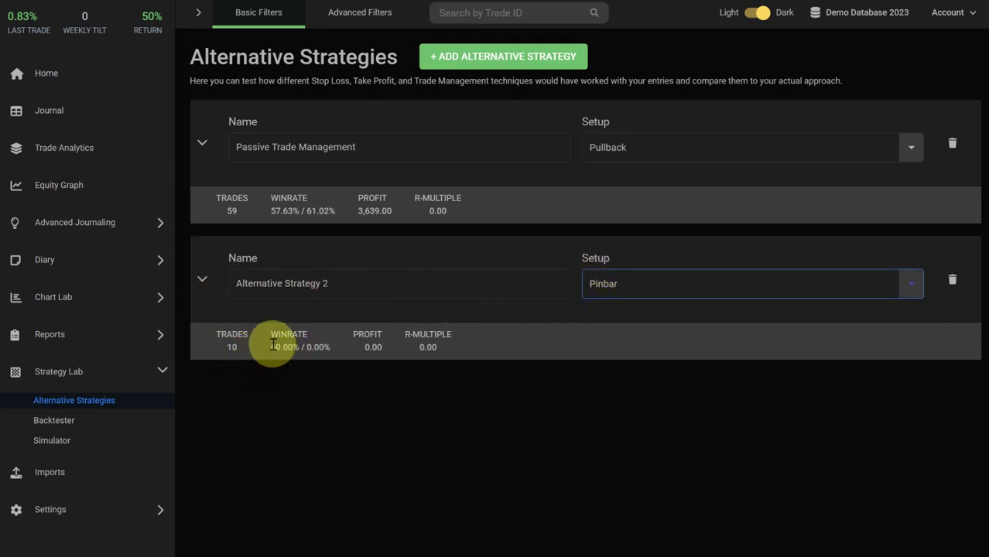
- Name the new Pinbar strategy "Aggressive Entry" and note its rules: early entry, lower timeframe, wider target for longer trades, potentially a trailing stop loss
{"action": "left_click", "coordinate": [202, 279]}
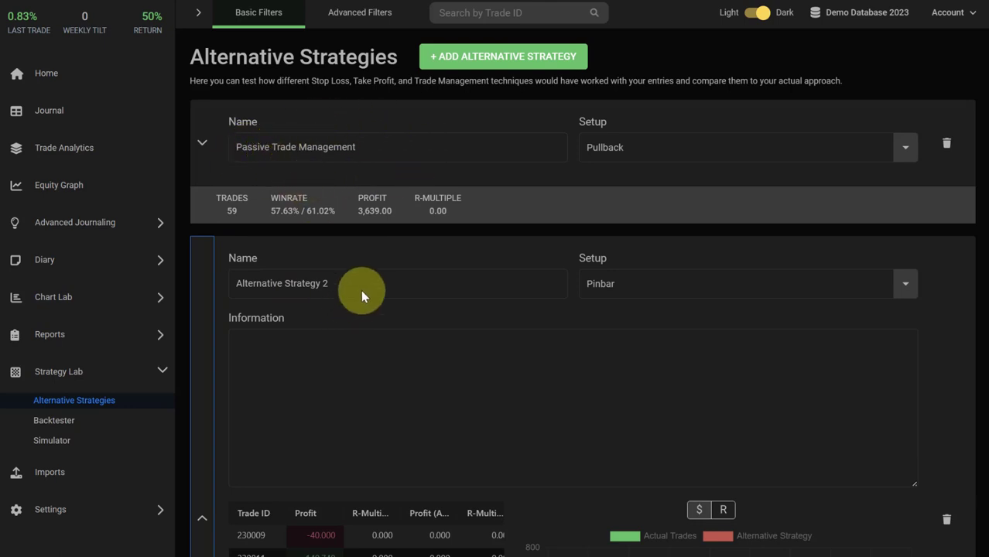
{"action": "left_click_drag", "start_coordinate": [360, 289], "coordinate": [211, 287]}
{"action": "type", "text": "Aggressive Entry"}
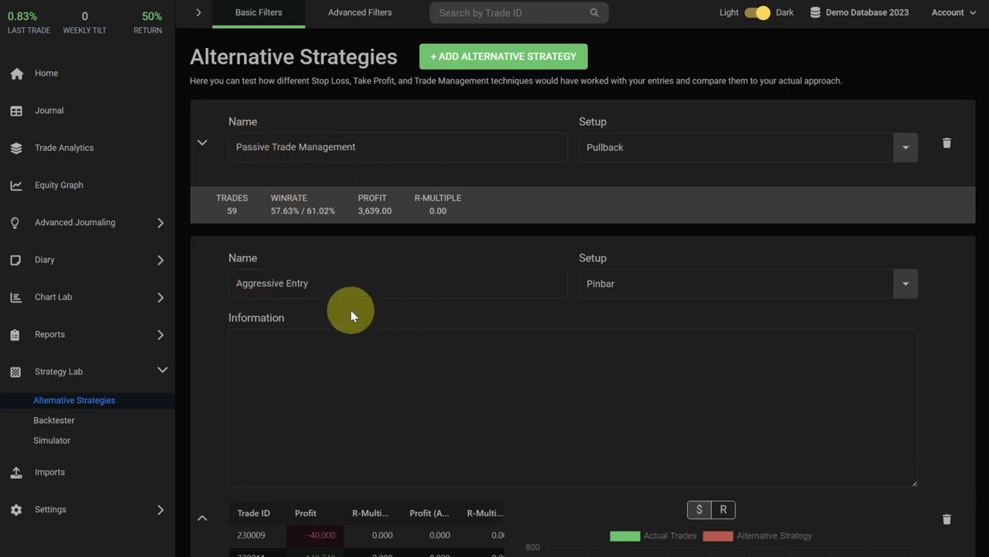
{"action": "left_click", "coordinate": [309, 389]}
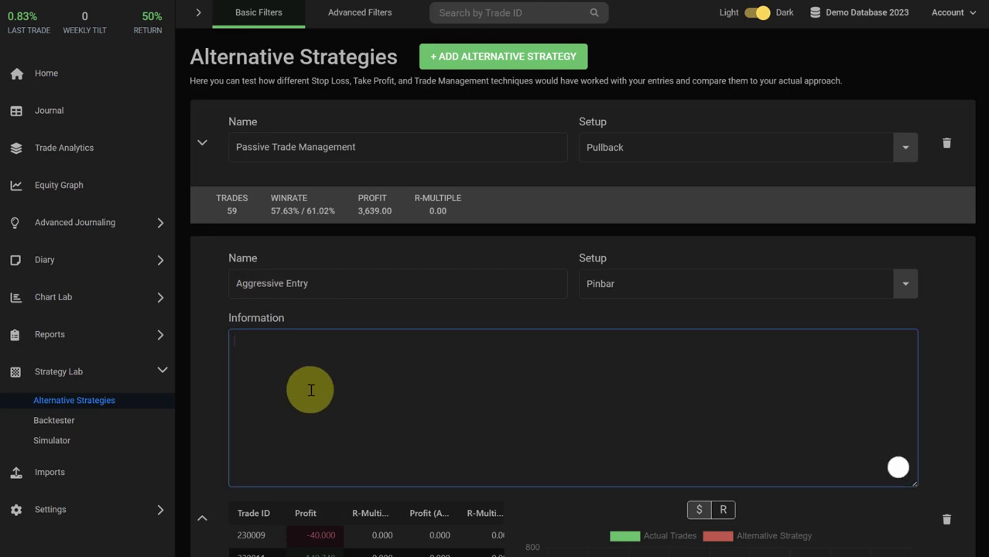
{"action": "type", "text": "Rule Change: Early entry based on ... Use a lower timeframe Let the trade run longer with a wider target Use a trailing stop loss to ride trends longer (potentially)"}
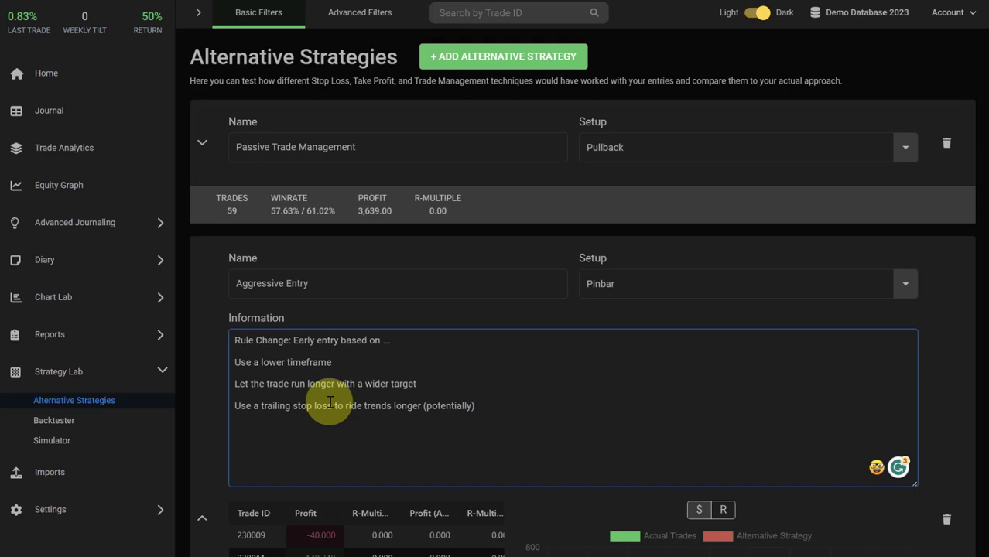
- Filter the journal's trades to show only those with the Pinbar setup
{"action": "scroll", "coordinate": [327, 399], "scroll_direction": "down", "scroll_amount": 4}
{"action": "scroll", "coordinate": [373, 271], "scroll_direction": "up", "scroll_amount": 1}
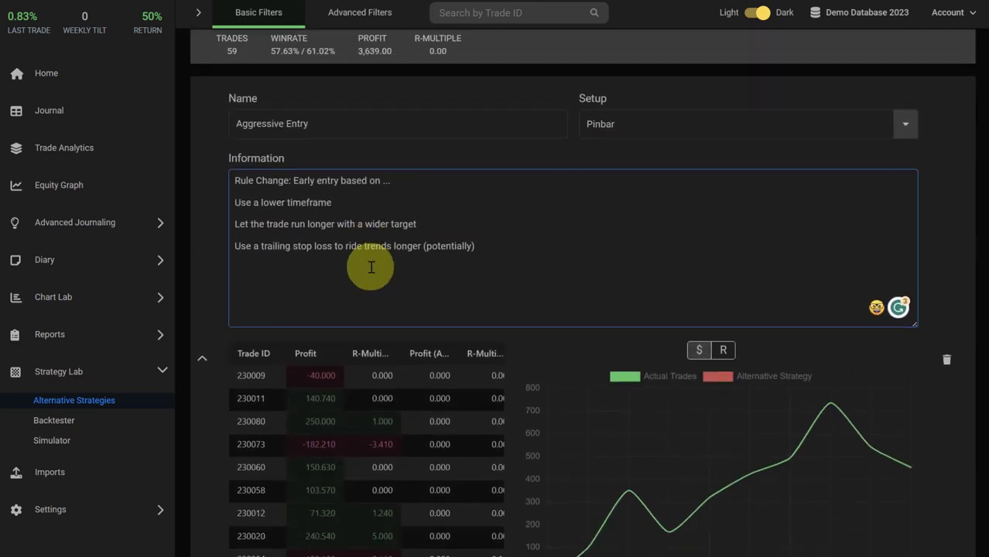
{"action": "scroll", "coordinate": [372, 267], "scroll_direction": "down", "scroll_amount": 1}
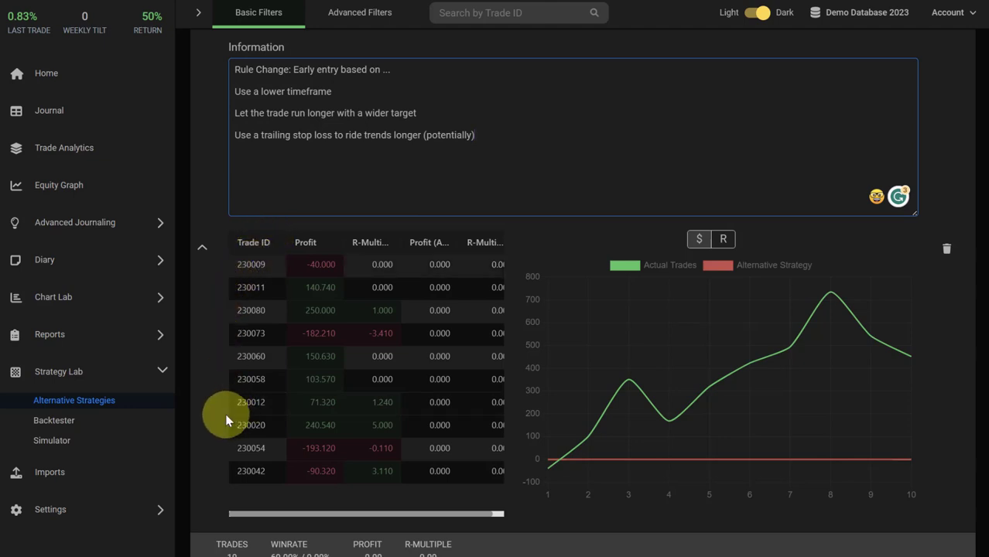
{"action": "scroll", "coordinate": [220, 421], "scroll_direction": "up", "scroll_amount": 2}
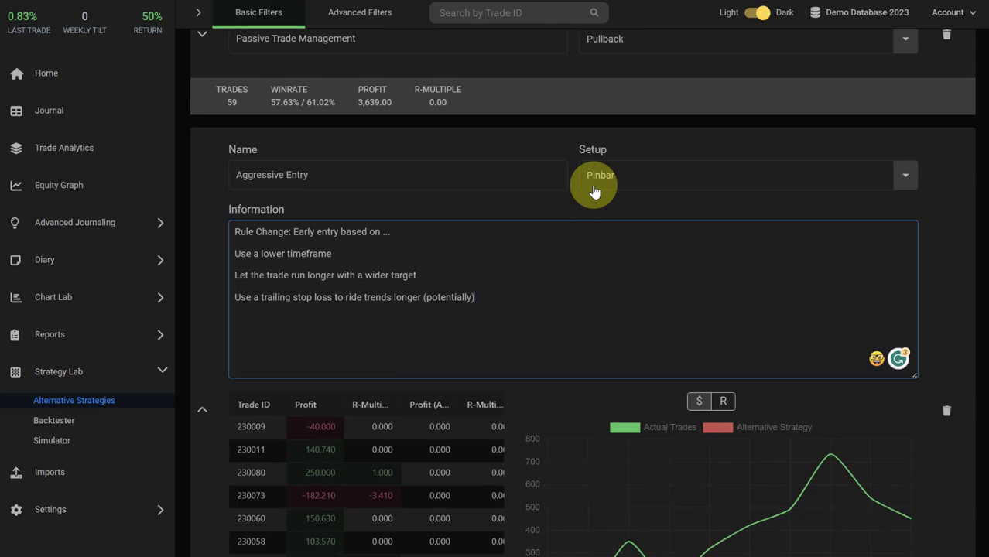
{"action": "left_click", "coordinate": [96, 113]}
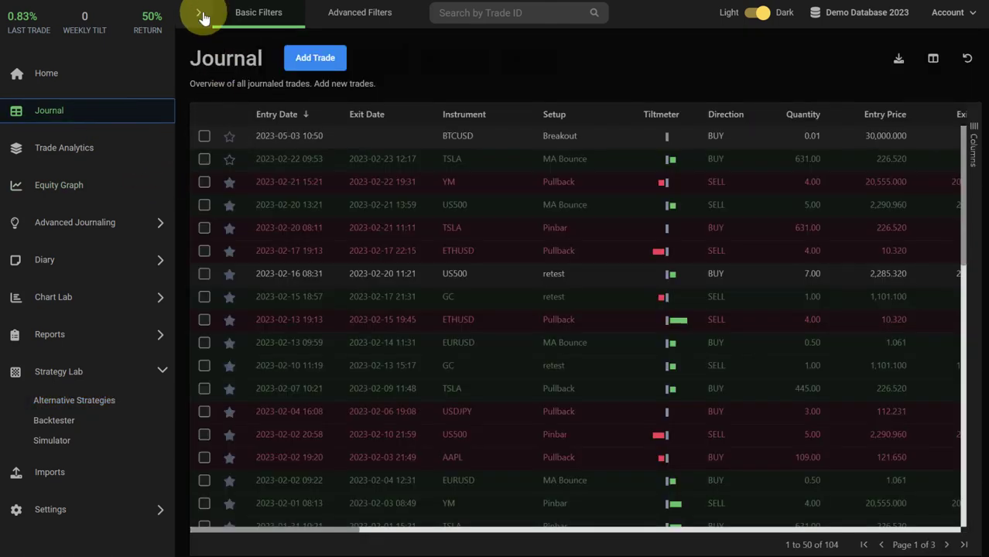
{"action": "left_click", "coordinate": [198, 13]}
{"action": "left_click", "coordinate": [237, 81]}
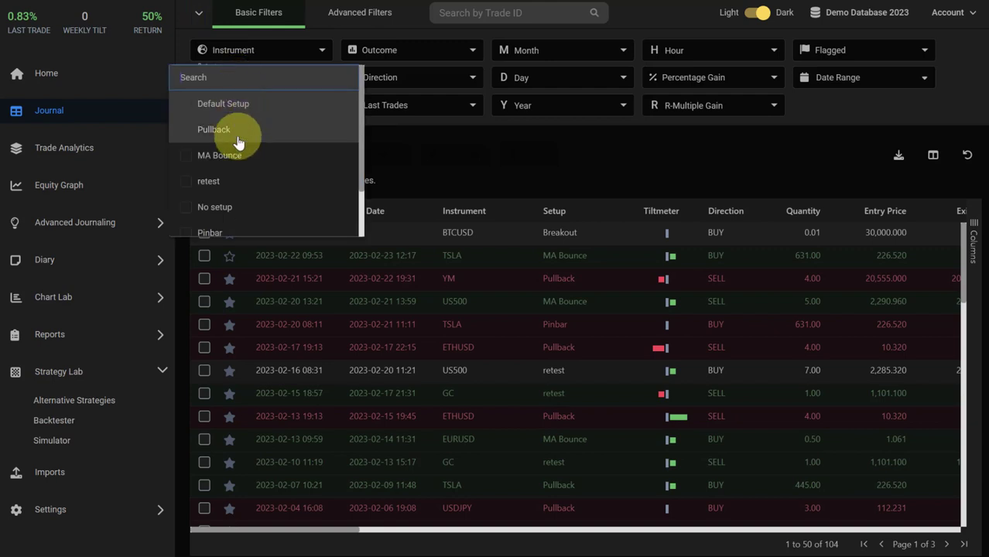
{"action": "scroll", "coordinate": [236, 143], "scroll_direction": "down", "scroll_amount": 2}
{"action": "left_click", "coordinate": [225, 174]}
{"action": "left_click", "coordinate": [438, 149]}
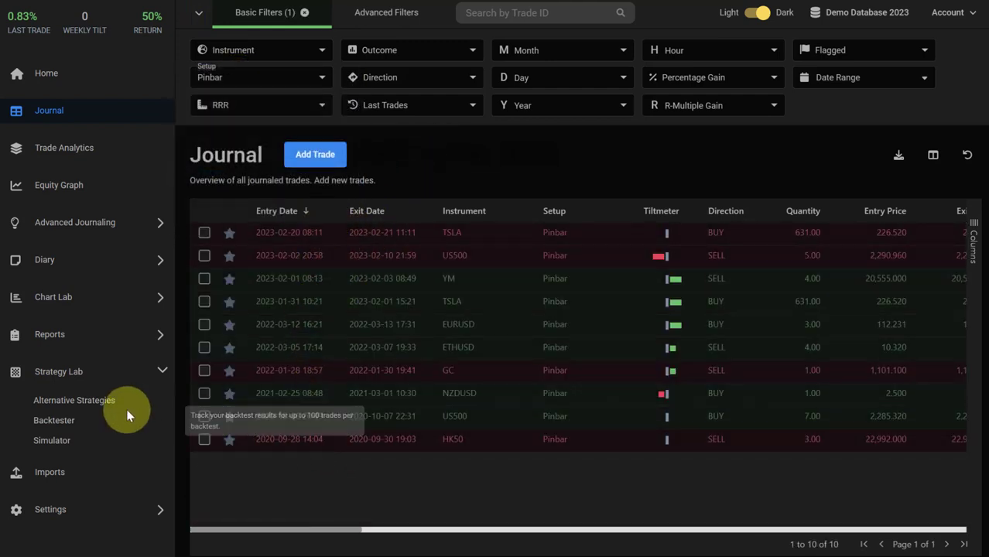
- Return to the alternative strategies, expand Aggressive Entry and examine the actual and alternative profit and R-multiple columns in its trade table
{"action": "left_click", "coordinate": [77, 398]}
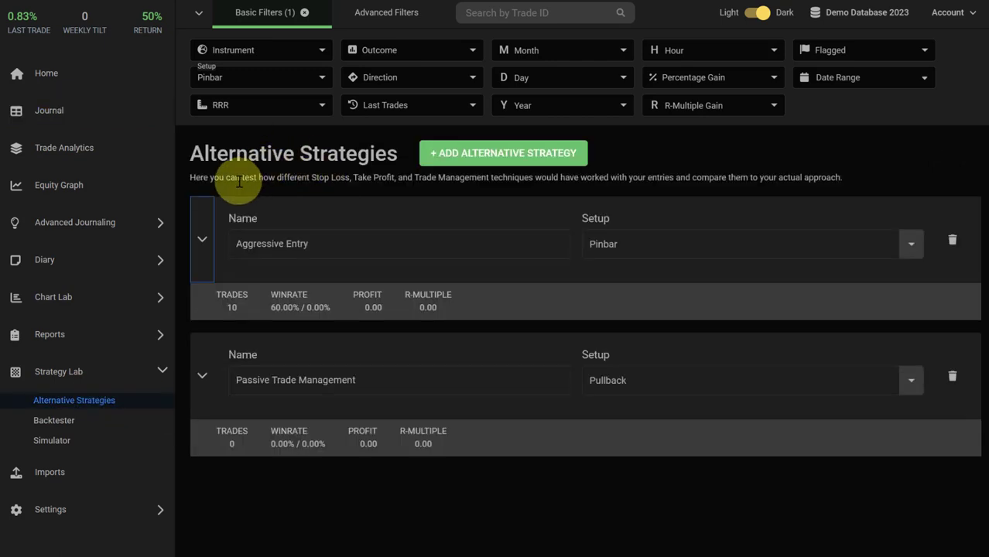
{"action": "left_click", "coordinate": [199, 245]}
{"action": "scroll", "coordinate": [242, 248], "scroll_direction": "down", "scroll_amount": 3}
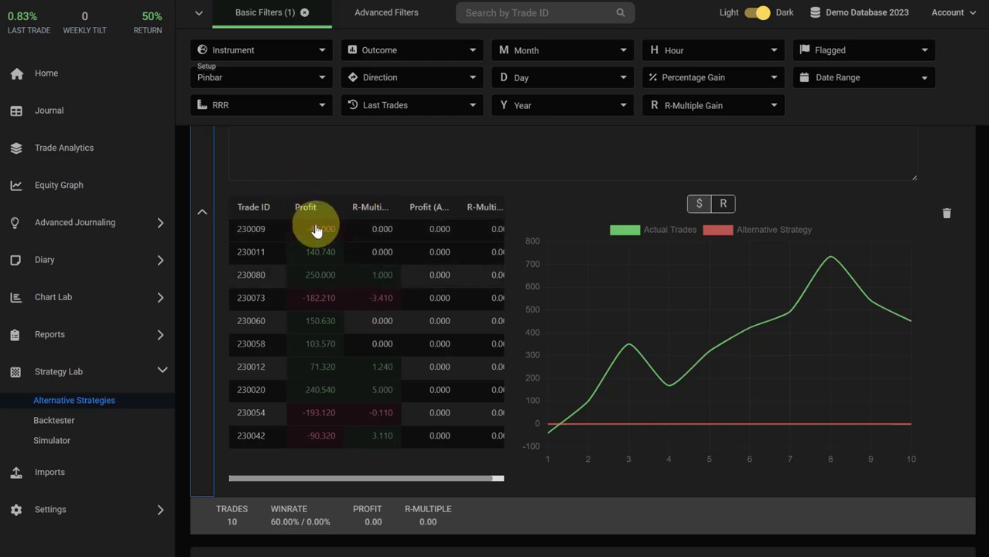
{"action": "left_click_drag", "start_coordinate": [412, 479], "coordinate": [448, 476]}
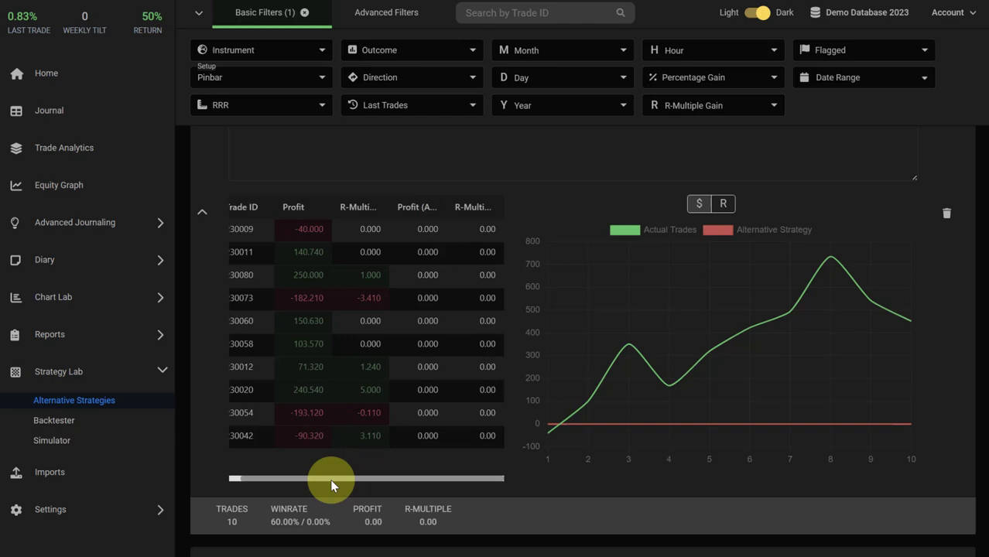
{"action": "left_click_drag", "start_coordinate": [299, 479], "coordinate": [276, 478]}
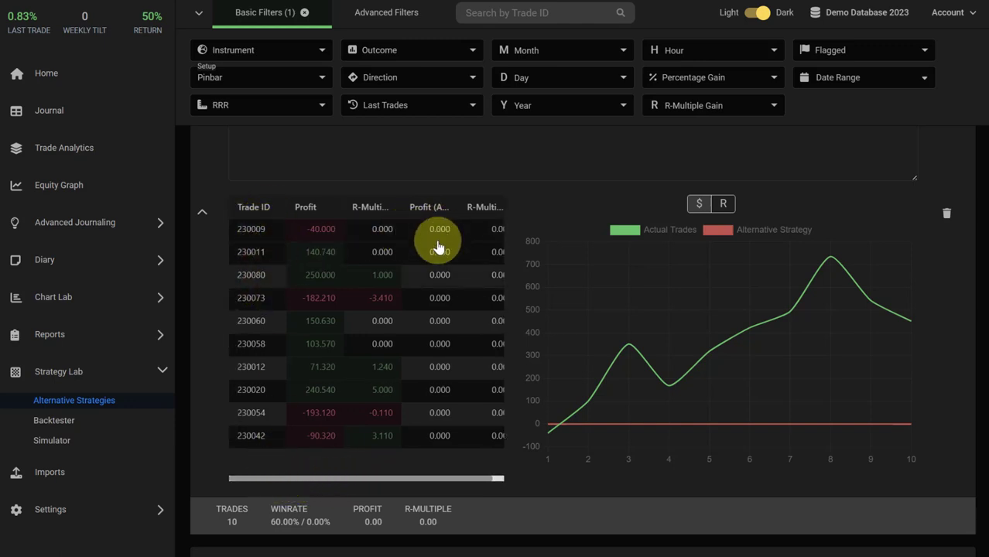
{"action": "scroll", "coordinate": [435, 271], "scroll_direction": "up", "scroll_amount": 1}
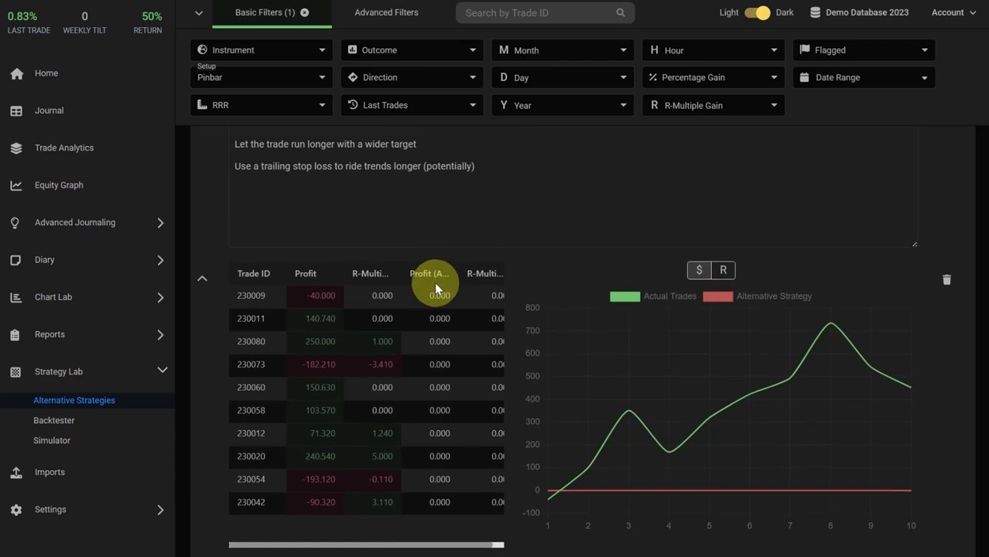
- Open trade 230009 from the strategy's table to check its screenshots, then close it without saving
{"action": "left_click", "coordinate": [254, 298]}
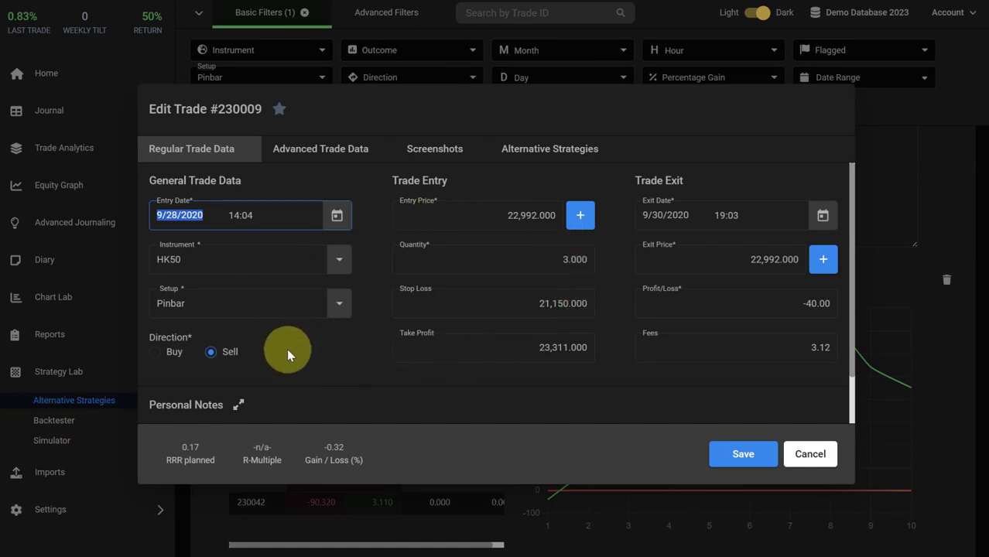
{"action": "left_click", "coordinate": [434, 149]}
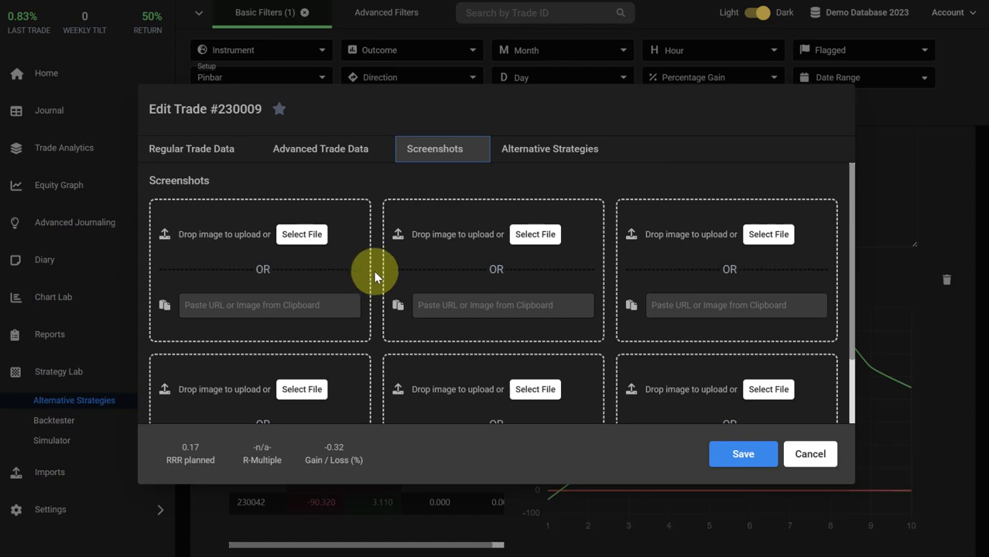
{"action": "left_click", "coordinate": [796, 462]}
- Set the Aggressive Entry profit of trade 230009 to 25 and save the trade
{"action": "left_click", "coordinate": [256, 299]}
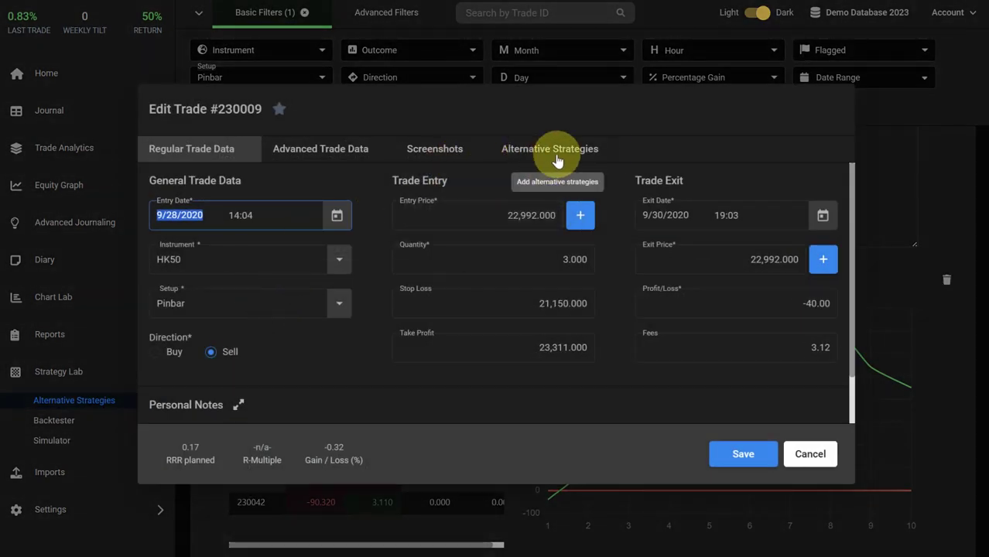
{"action": "left_click", "coordinate": [554, 157]}
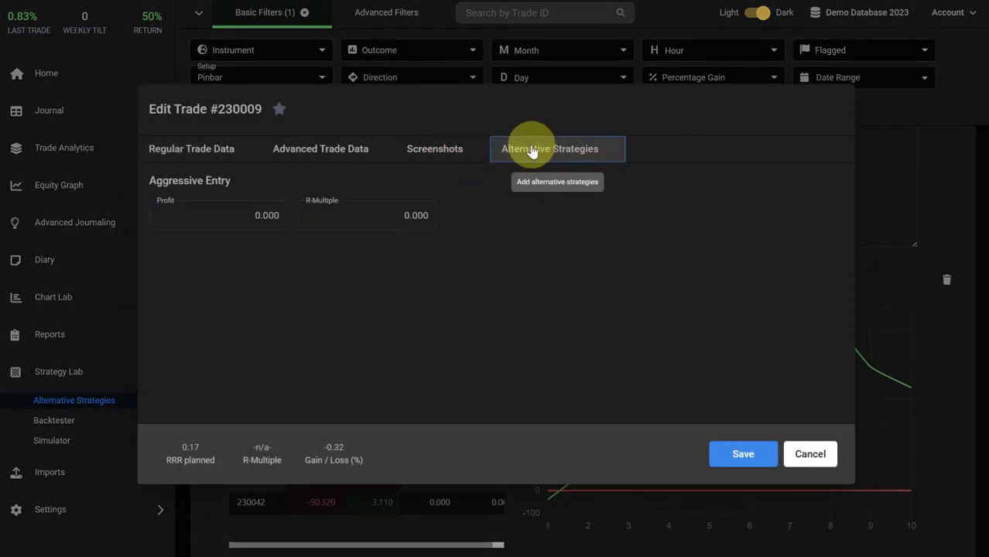
{"action": "left_click", "coordinate": [245, 217]}
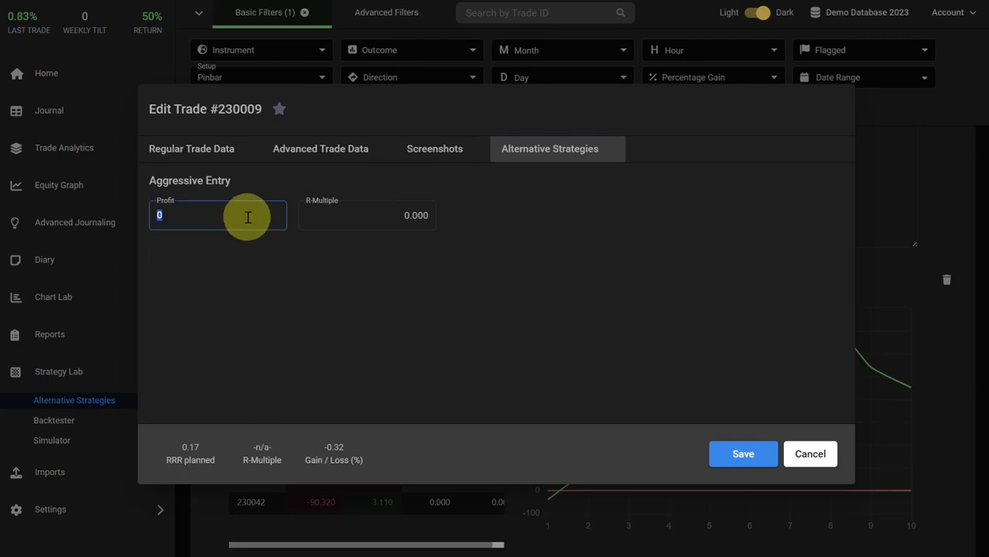
{"action": "type", "text": "25"}
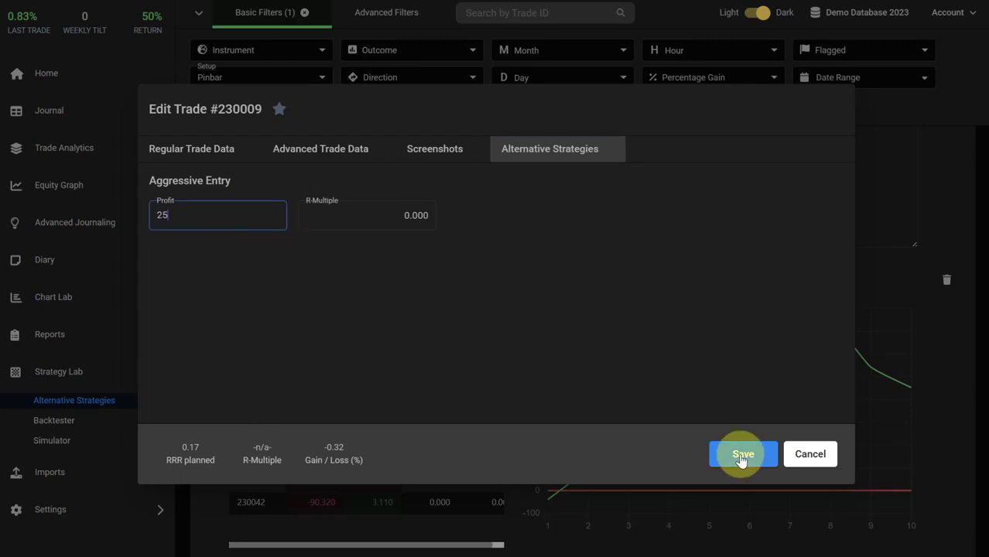
{"action": "left_click", "coordinate": [741, 456]}
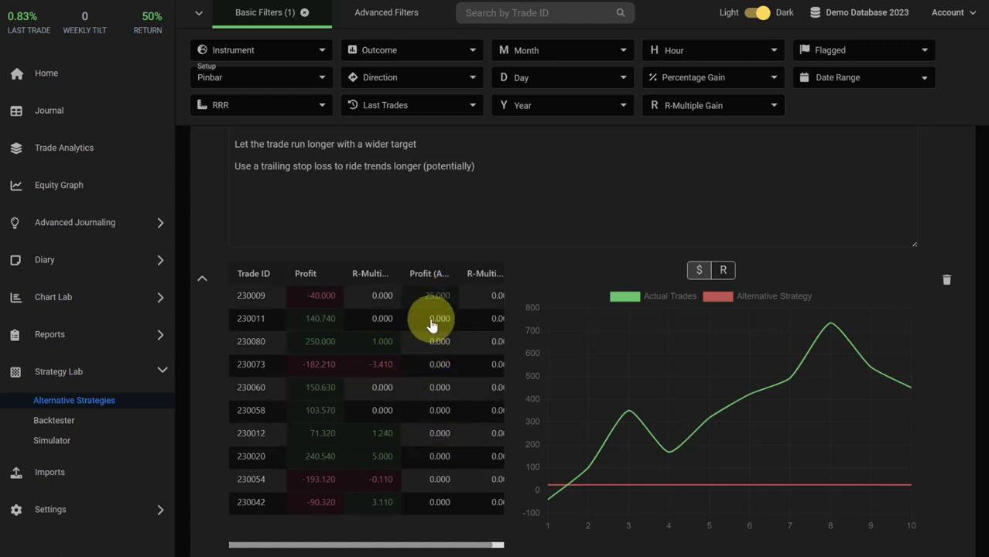
- Compare the actual and alternative strategy profit curves for Aggressive Entry, checking the values at the tenth trade and the rule notes
{"action": "scroll", "coordinate": [448, 433], "scroll_direction": "down", "scroll_amount": 1}
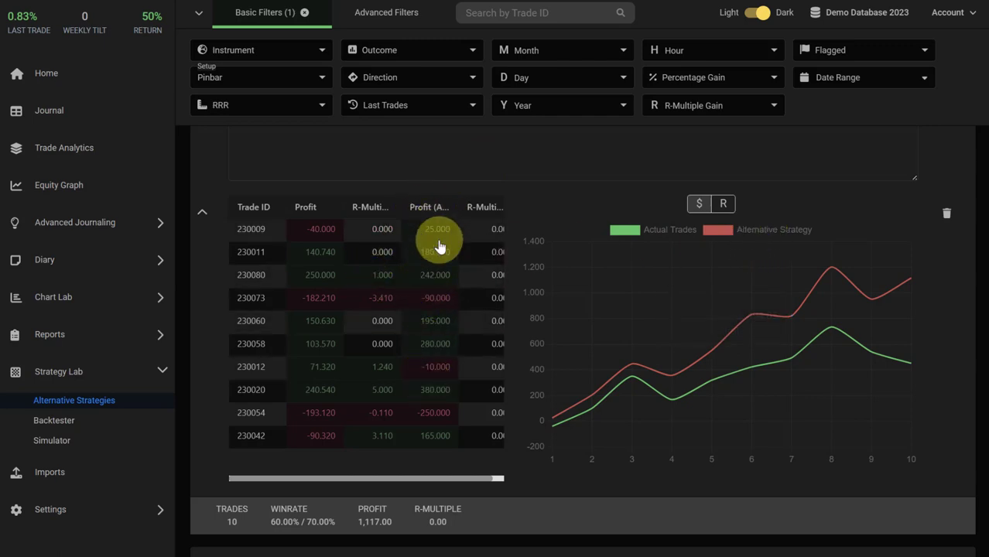
{"action": "mouse_move", "coordinate": [909, 278]}
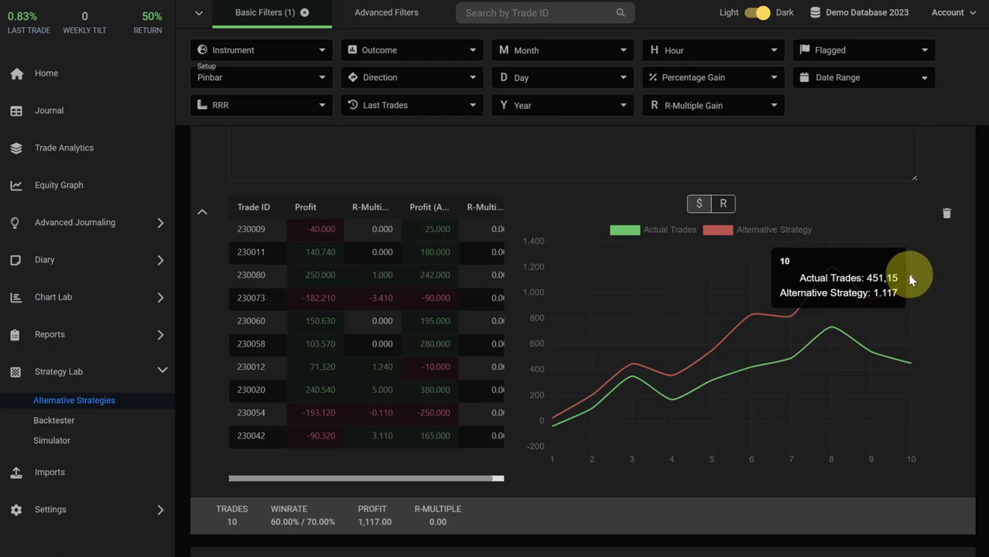
{"action": "scroll", "coordinate": [939, 356], "scroll_direction": "up", "scroll_amount": 2}
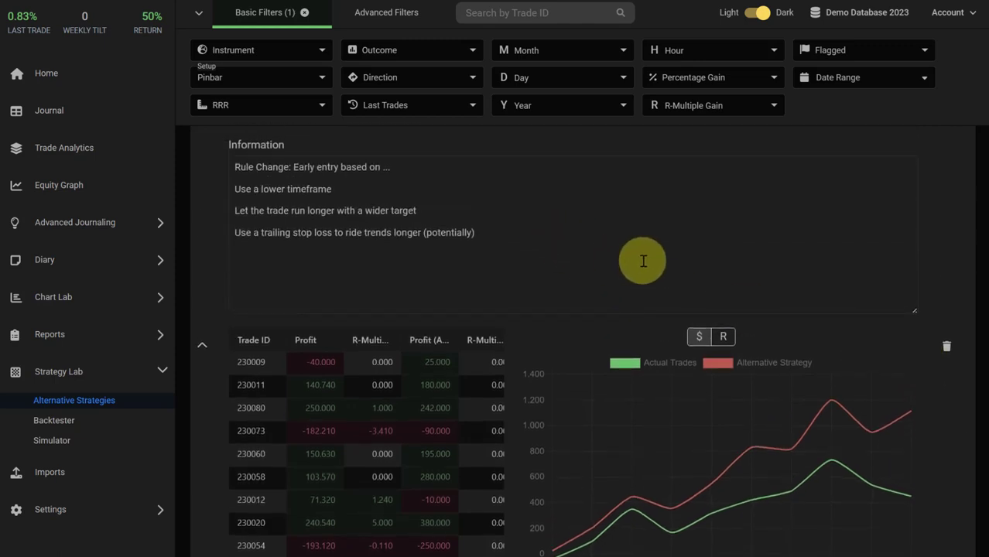
{"action": "scroll", "coordinate": [647, 260], "scroll_direction": "down", "scroll_amount": 1}
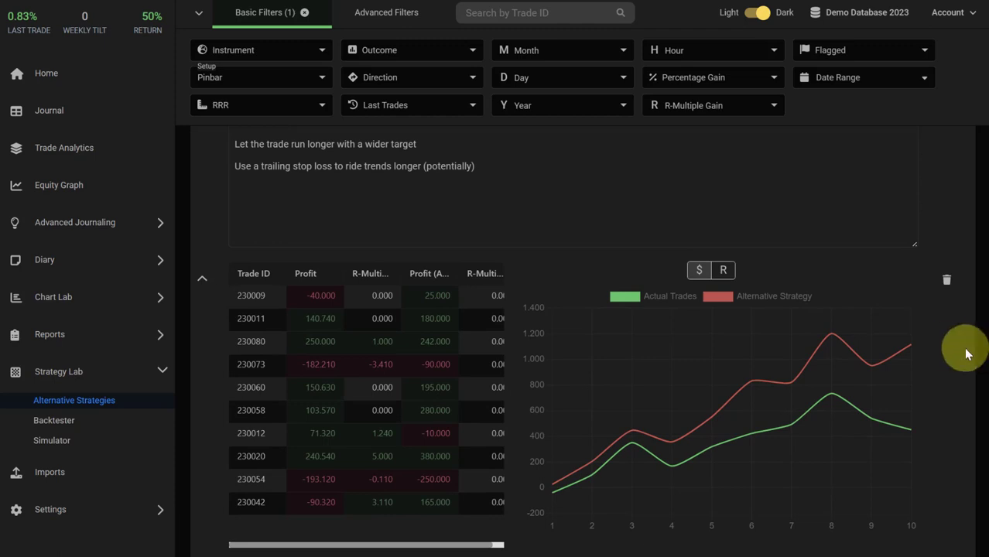